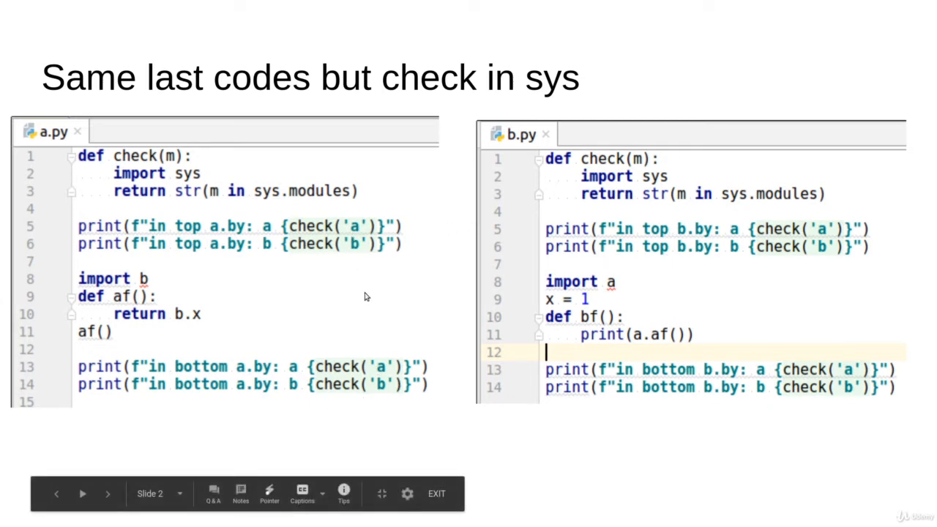
Advance to the 'Let's run d.py' slide showing the AttributeError traceback from importing b
key(Right)
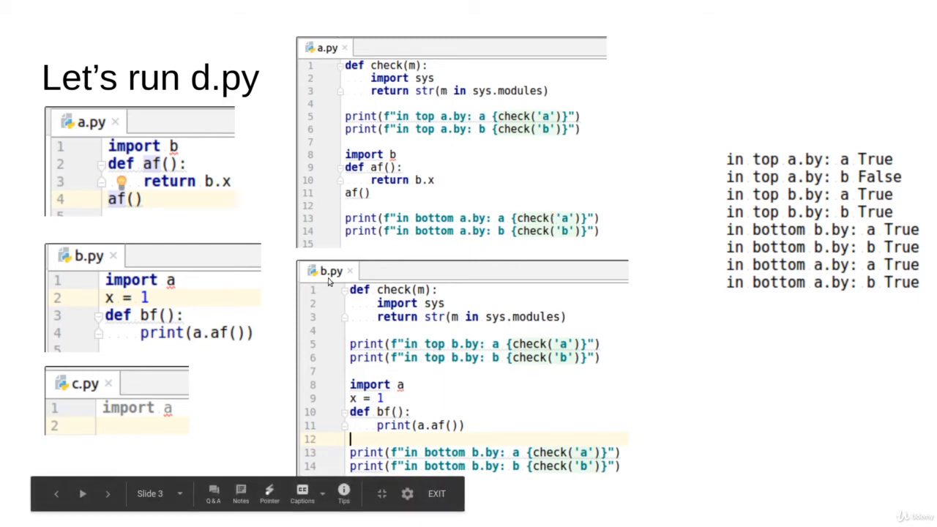
key(Right)
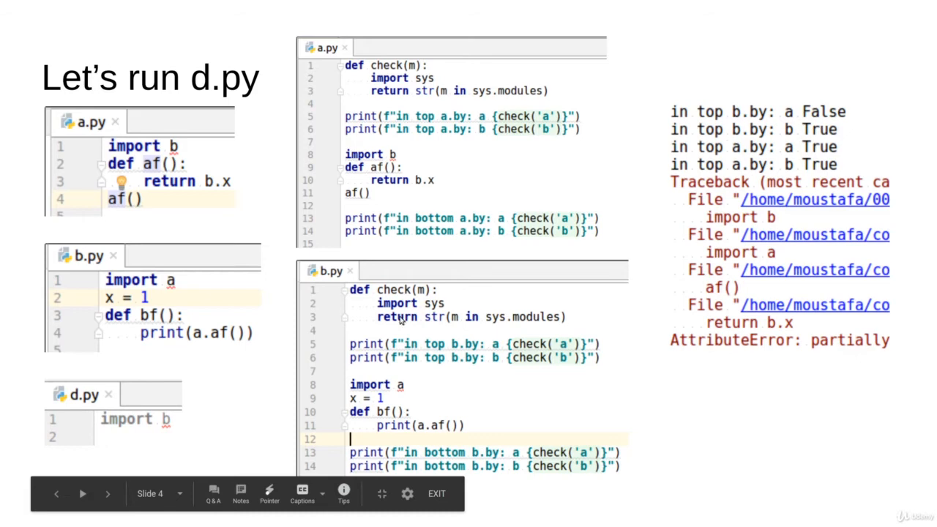